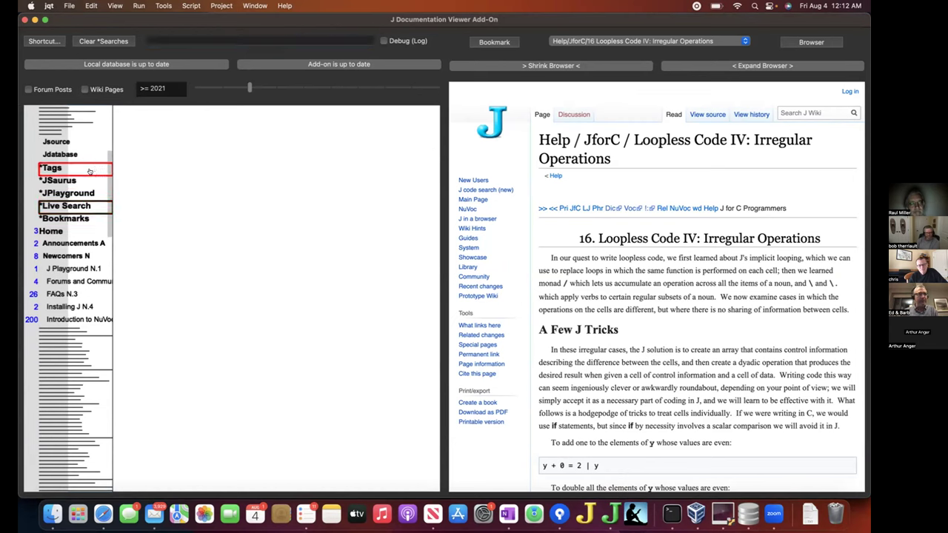
# Scroll the left navigation list up to reveal the Search entry.
pyautogui.scroll(3, 90, 170)
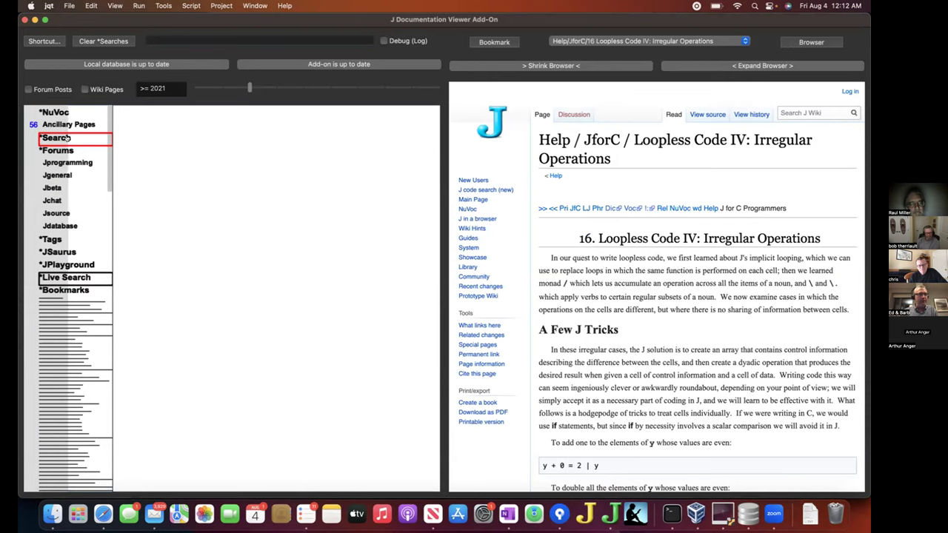
# Search for '/: hui' and list its forum hit counts, led by 213 in Jprogramming.
pyautogui.click(72, 138)
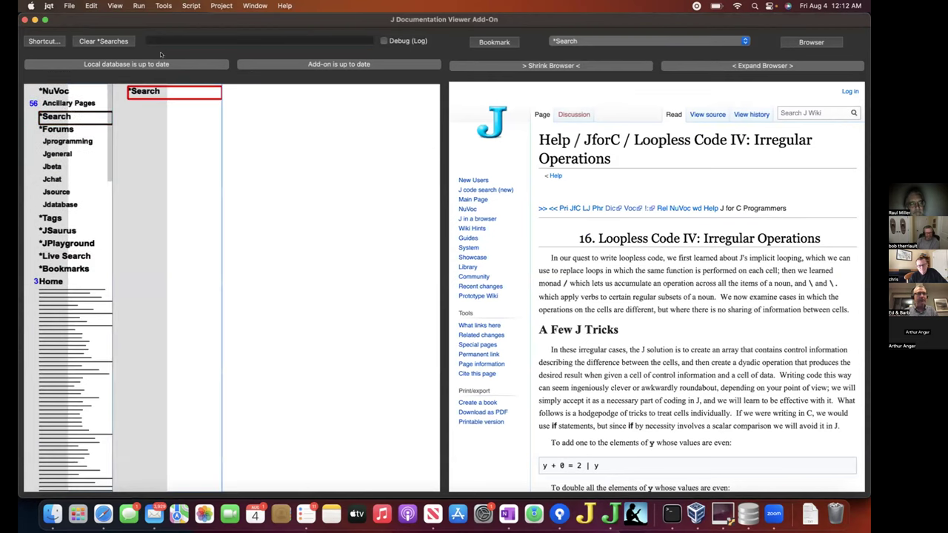
pyautogui.click(160, 40)
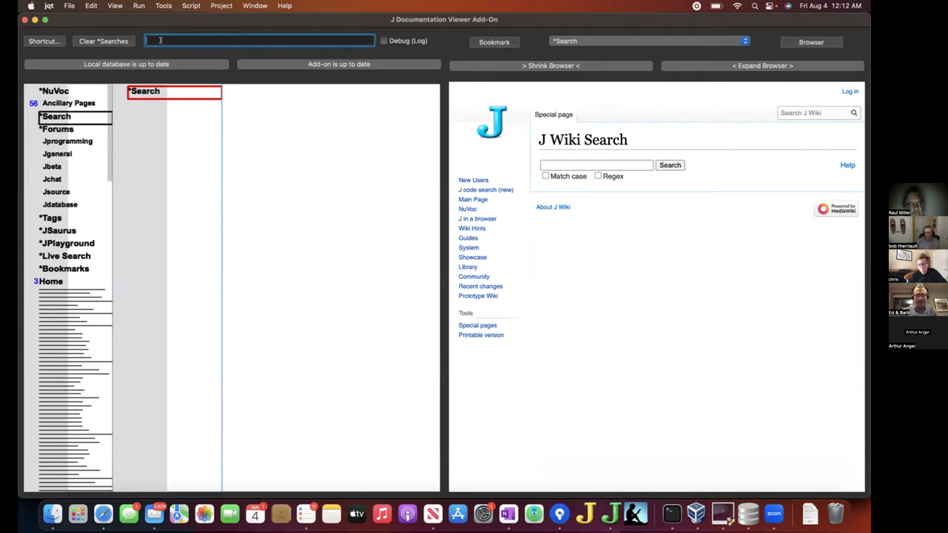
pyautogui.write('/: hui')
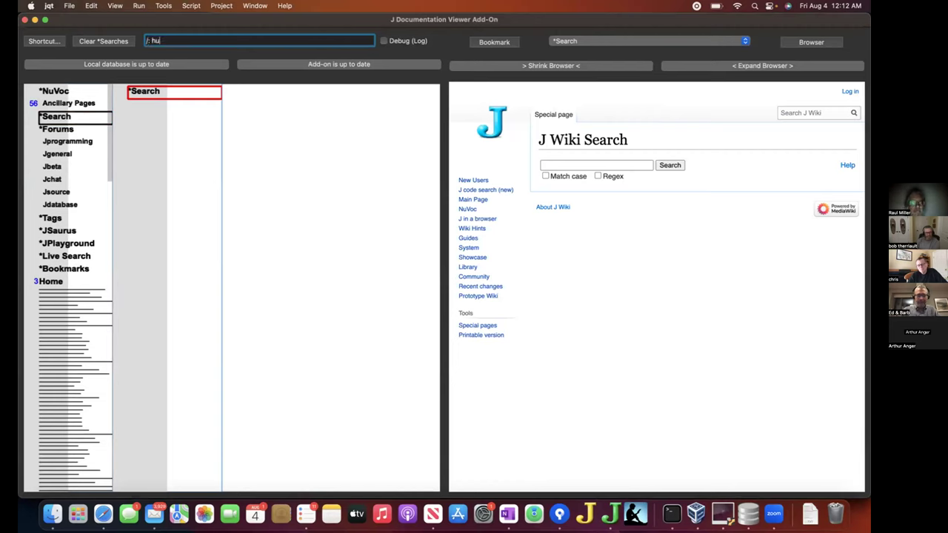
pyautogui.press('Return')
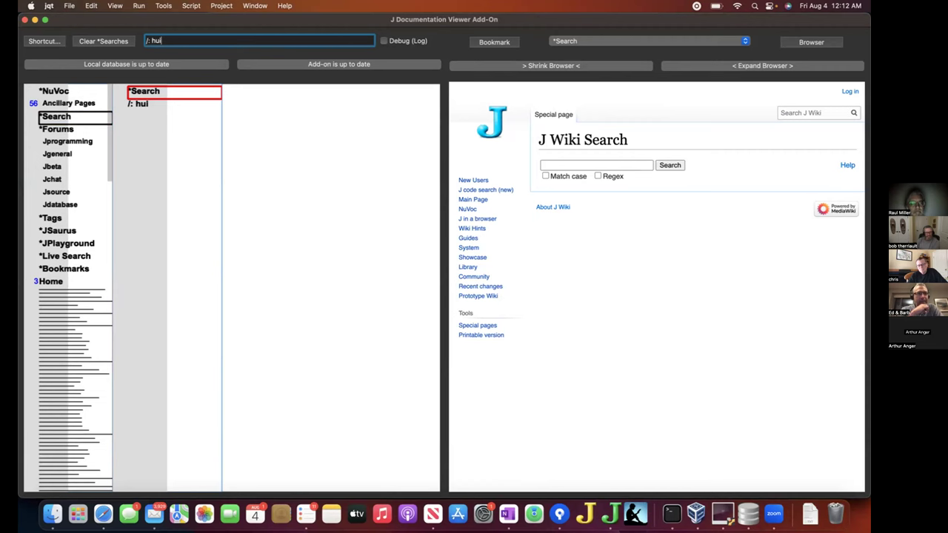
pyautogui.click(172, 106)
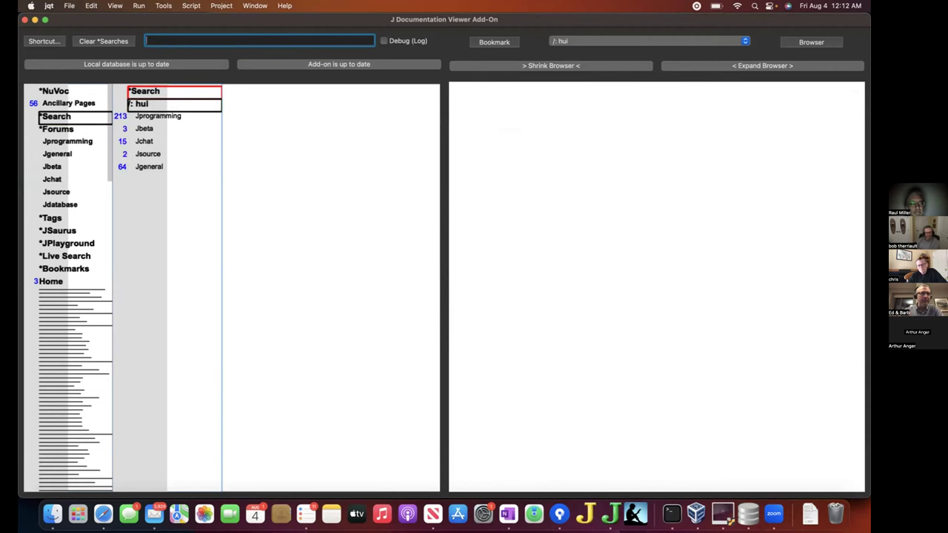
# Browse the Jprogramming hits for '/: hui', opening the Sudoku16 and Partitioning posts.
pyautogui.click(176, 116)
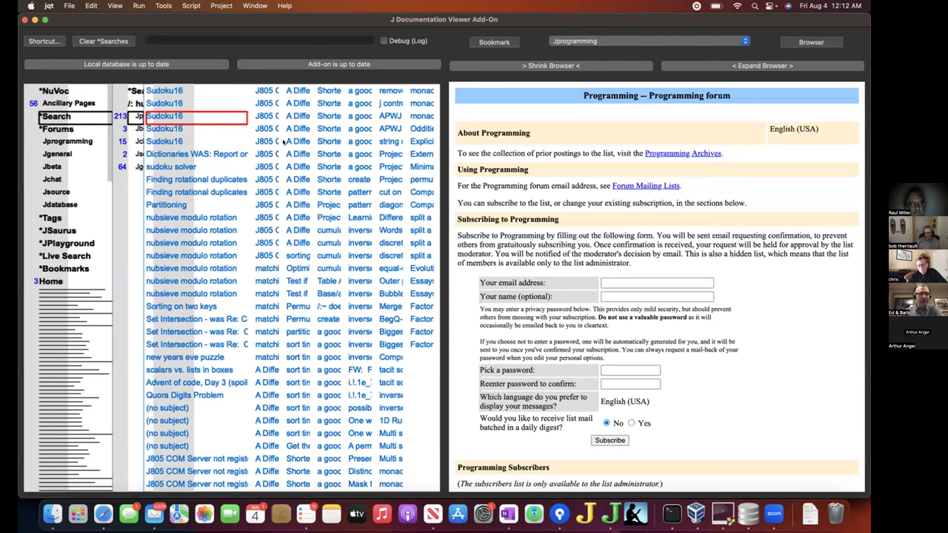
pyautogui.click(179, 141)
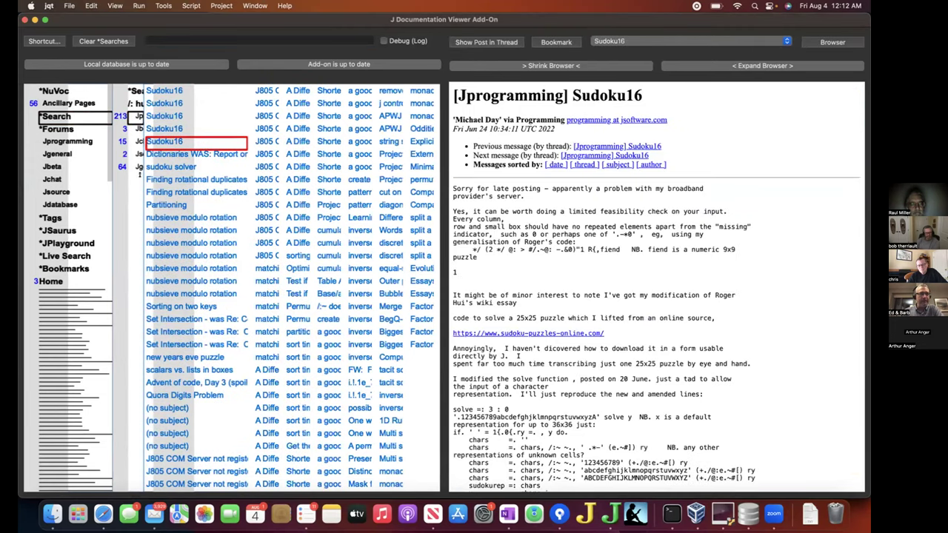
pyautogui.click(167, 204)
# Check the Jbeta and Jgeneral hits and open the 'RFC: /usr/dict/words investigations' post.
pyautogui.click(133, 129)
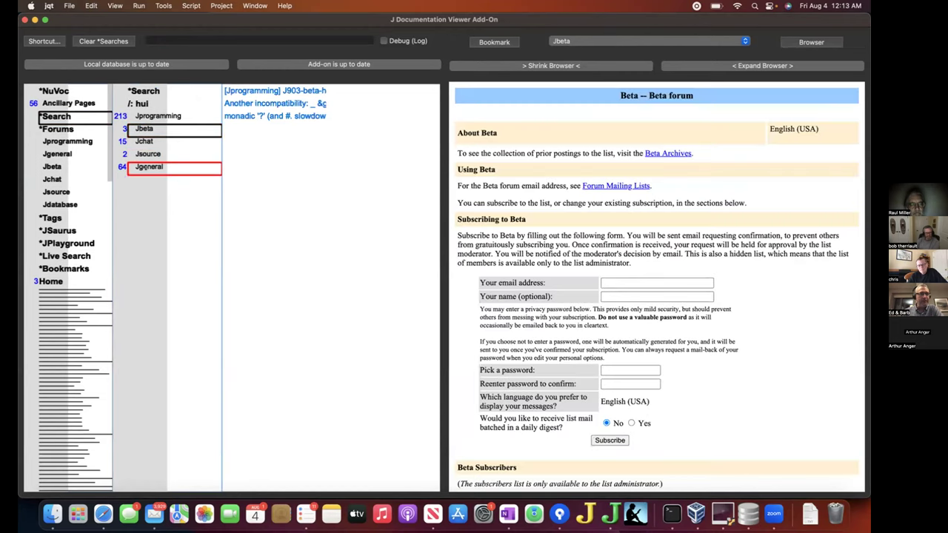
pyautogui.click(146, 167)
pyautogui.click(257, 168)
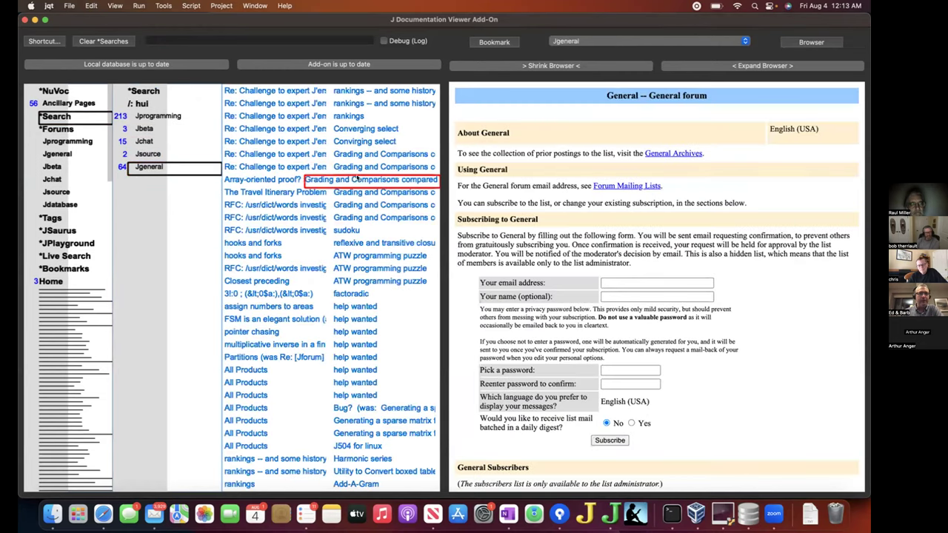
pyautogui.click(281, 207)
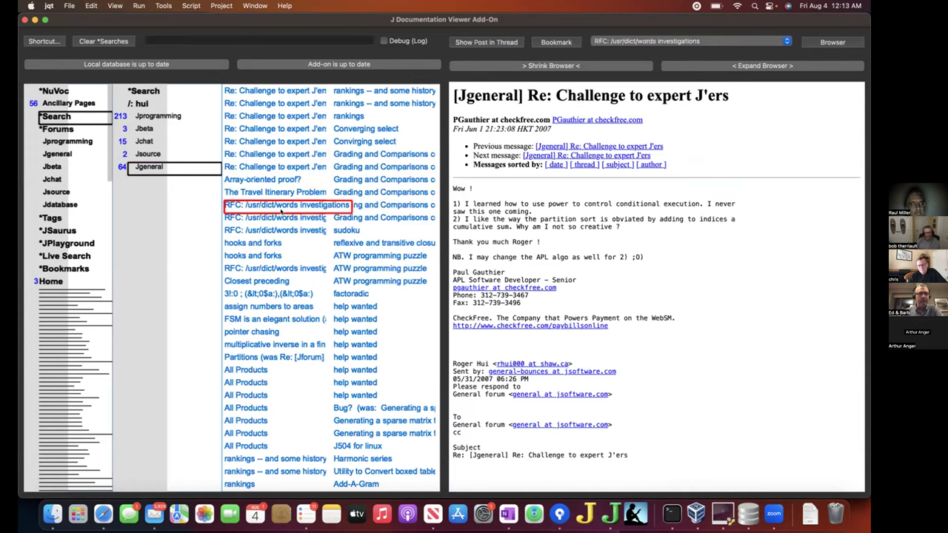
# Live-search for '/:' and shrink the browser to widen the results list.
pyautogui.click(89, 257)
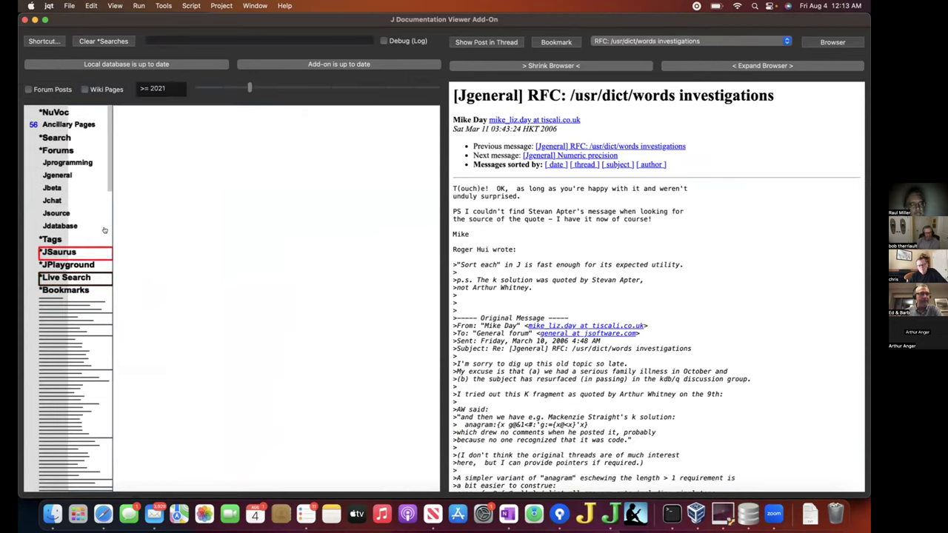
pyautogui.click(167, 39)
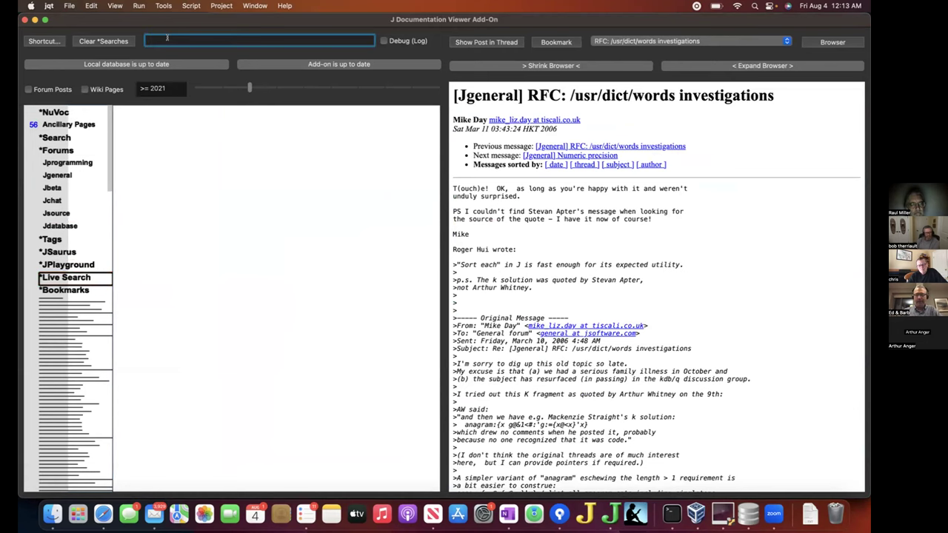
pyautogui.write('/')
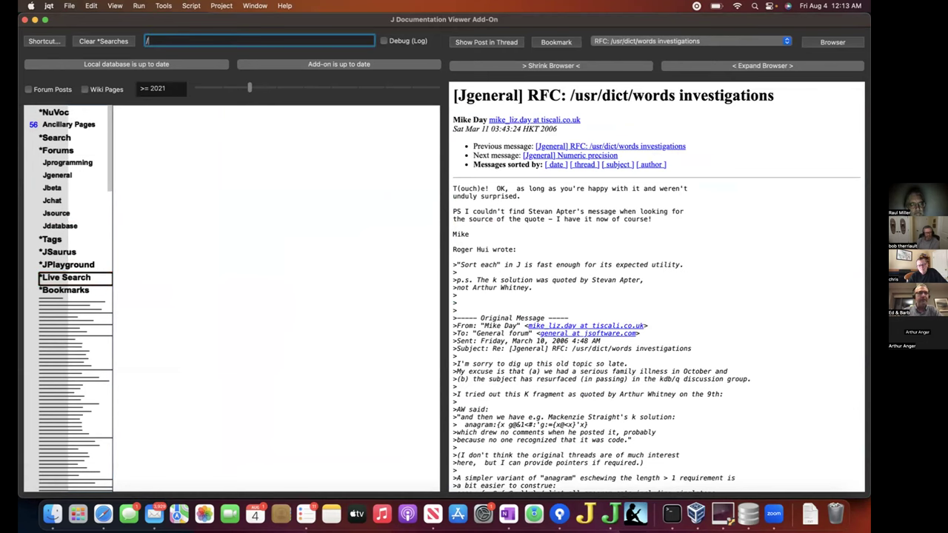
pyautogui.write(':')
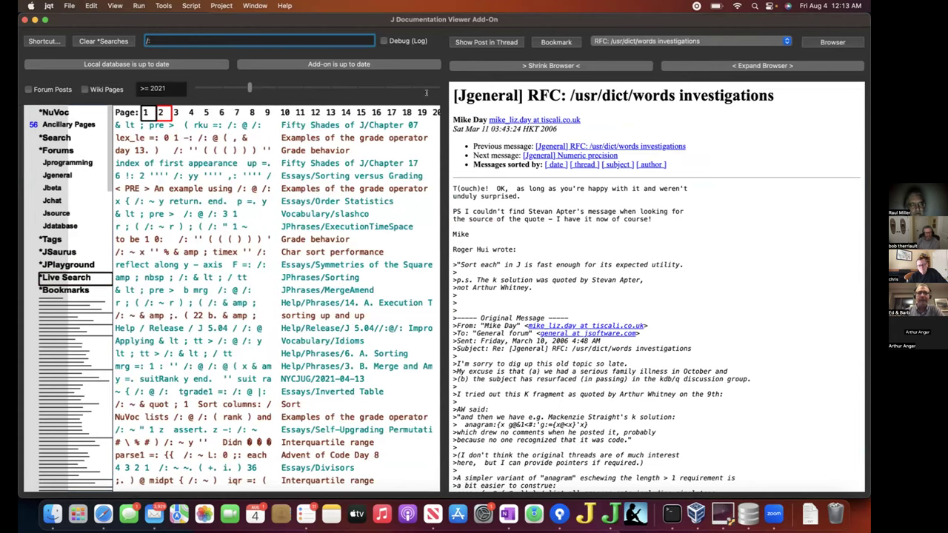
pyautogui.click(538, 69)
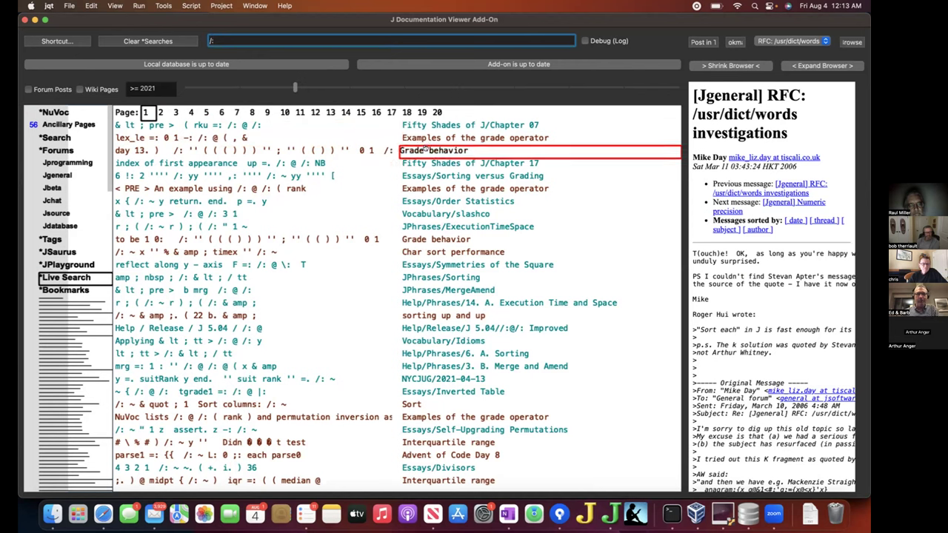
# View the grade operator, Grade behavior, Order Statistics and Vocabulary/slashco results in turn.
pyautogui.click(424, 190)
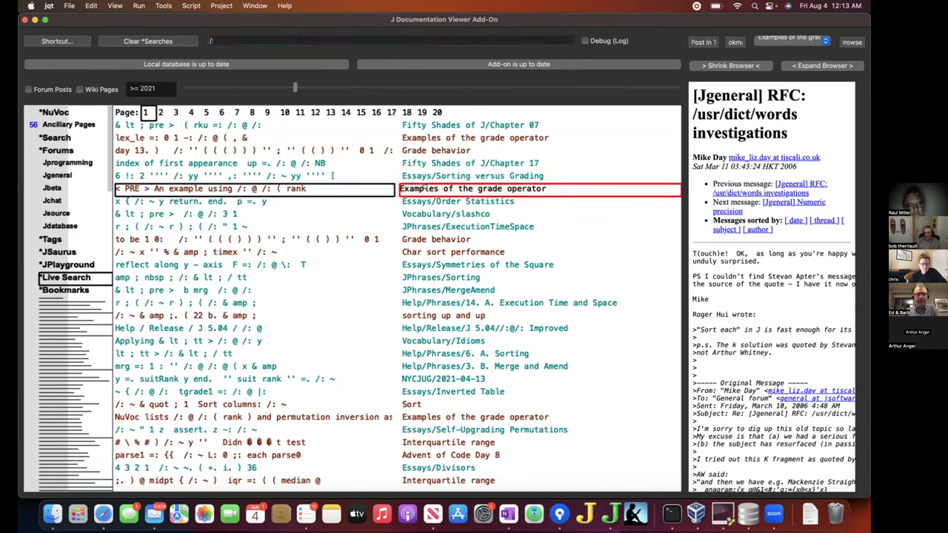
pyautogui.click(423, 238)
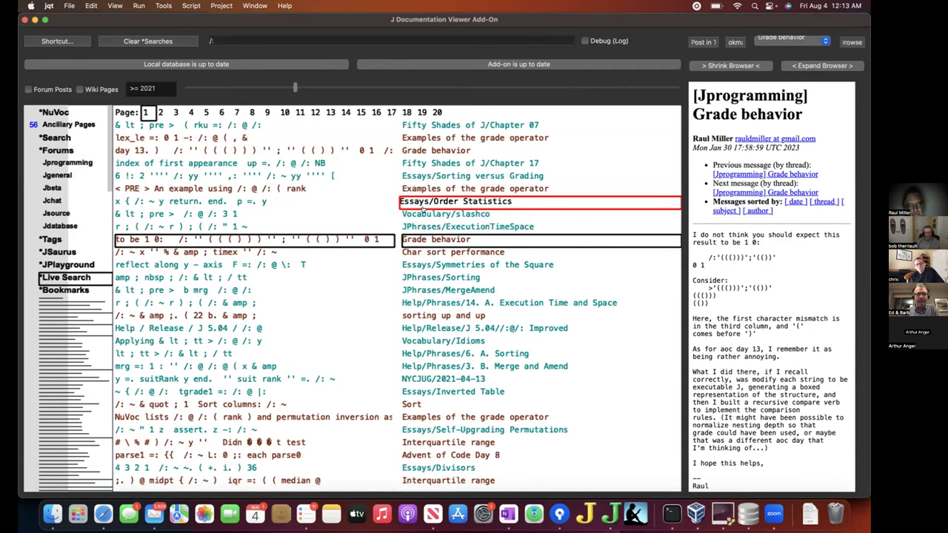
pyautogui.click(423, 206)
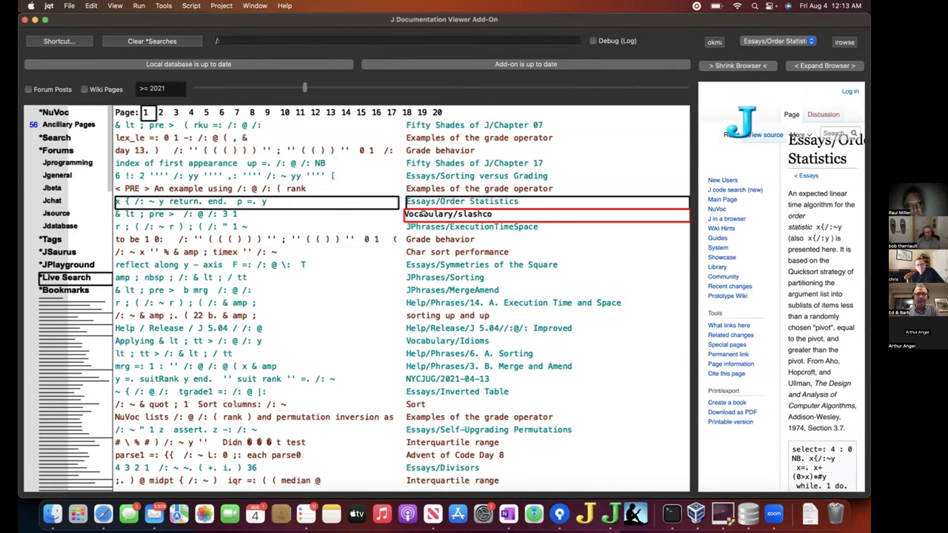
pyautogui.click(422, 214)
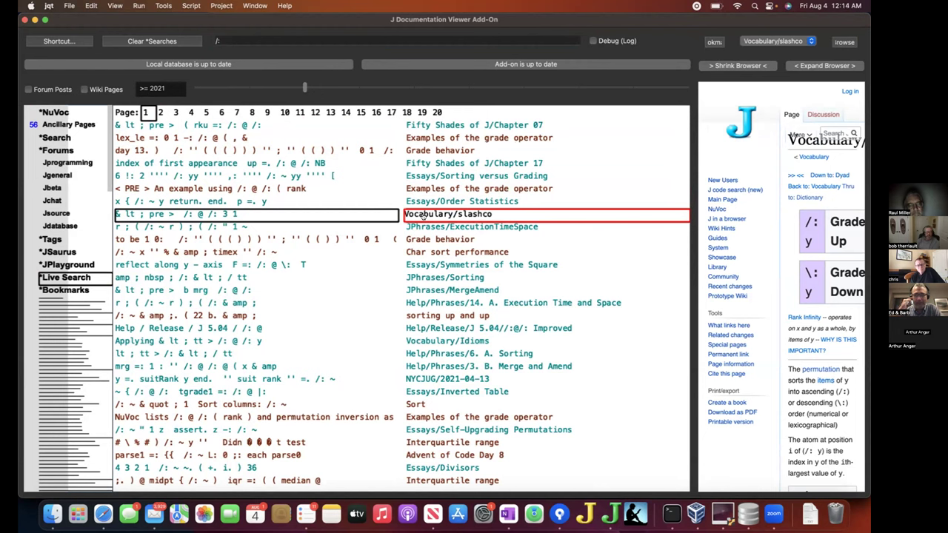
pyautogui.click(287, 37)
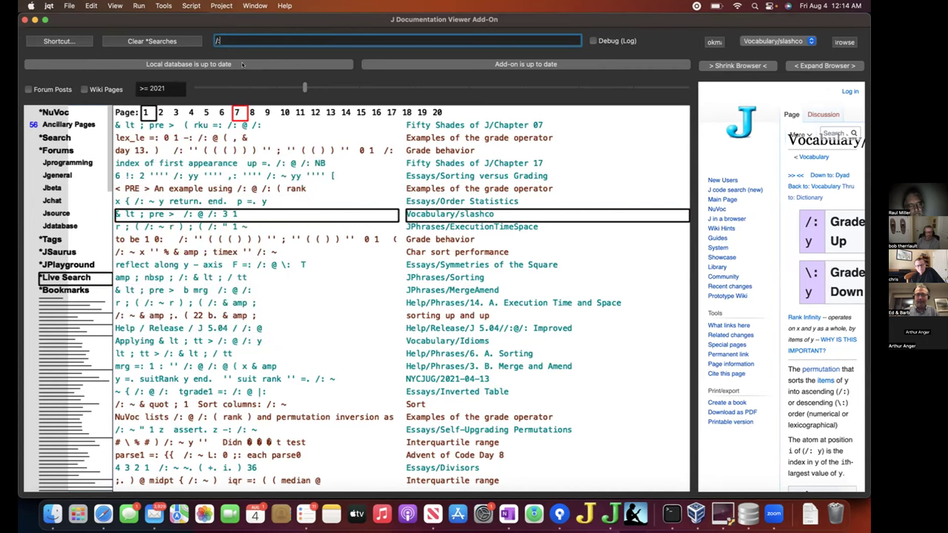
# Extend the live search query to '/:/:' for a shorter list of matches.
pyautogui.write('/:')
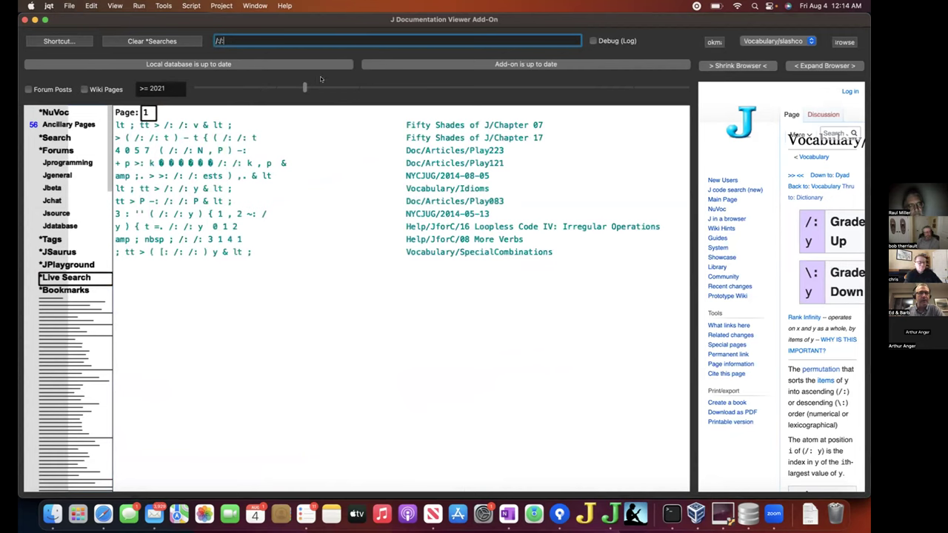
# Widen the '/:/:' search date range step by step to All Docs.
pyautogui.click(359, 88)
pyautogui.click(388, 88)
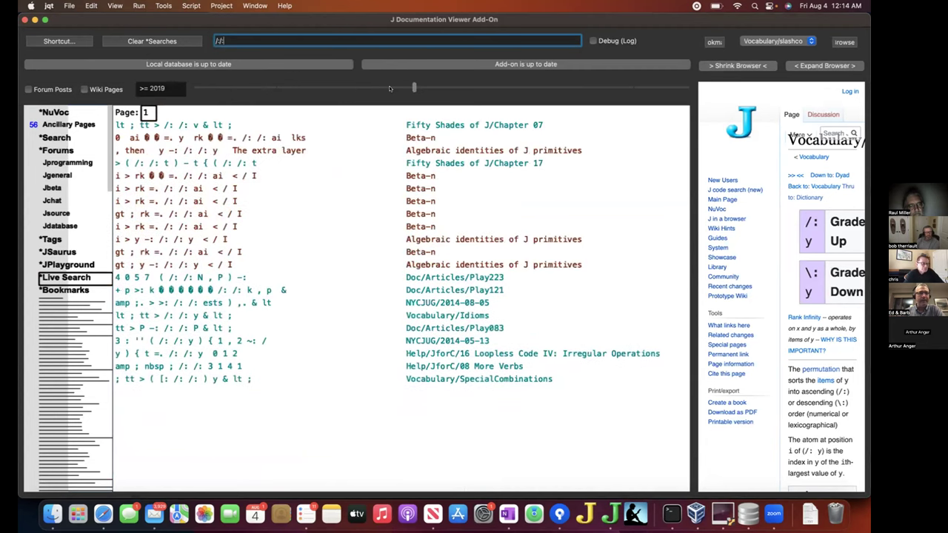
pyautogui.click(444, 88)
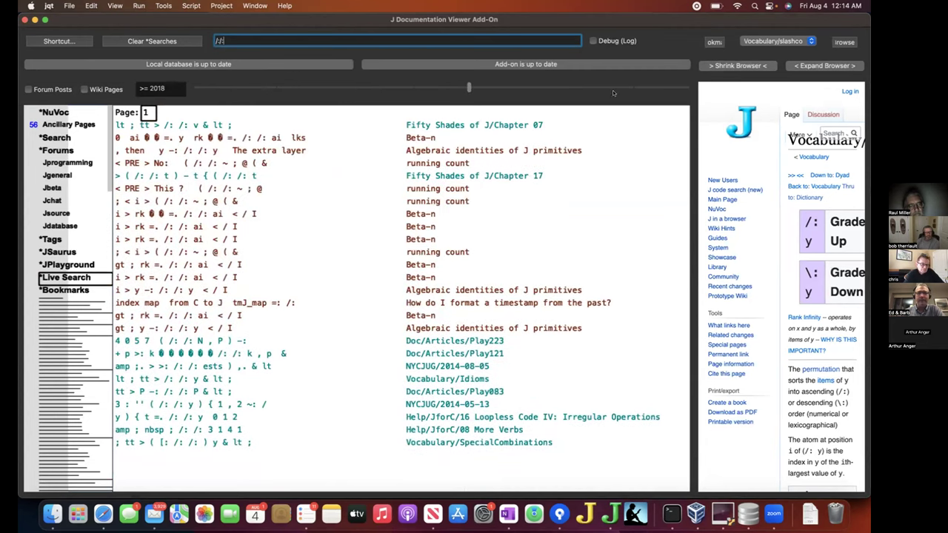
pyautogui.click(683, 87)
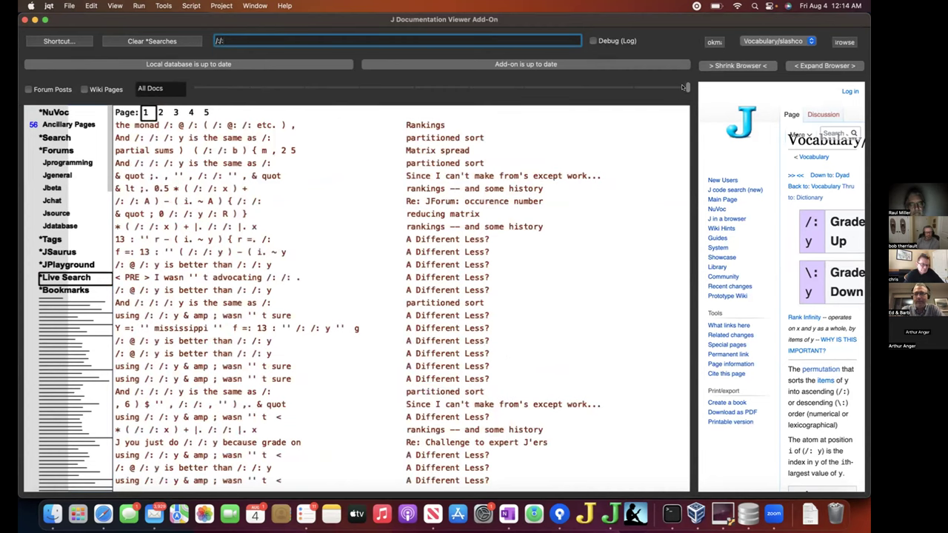
# Page through result pages 2 to 5 and toggle the Wiki Pages filter on and off.
pyautogui.click(221, 164)
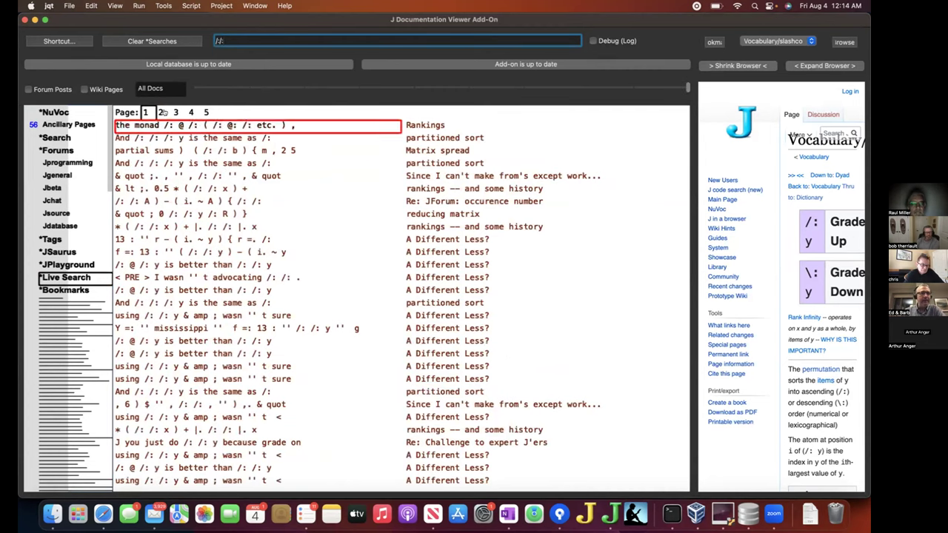
pyautogui.click(160, 112)
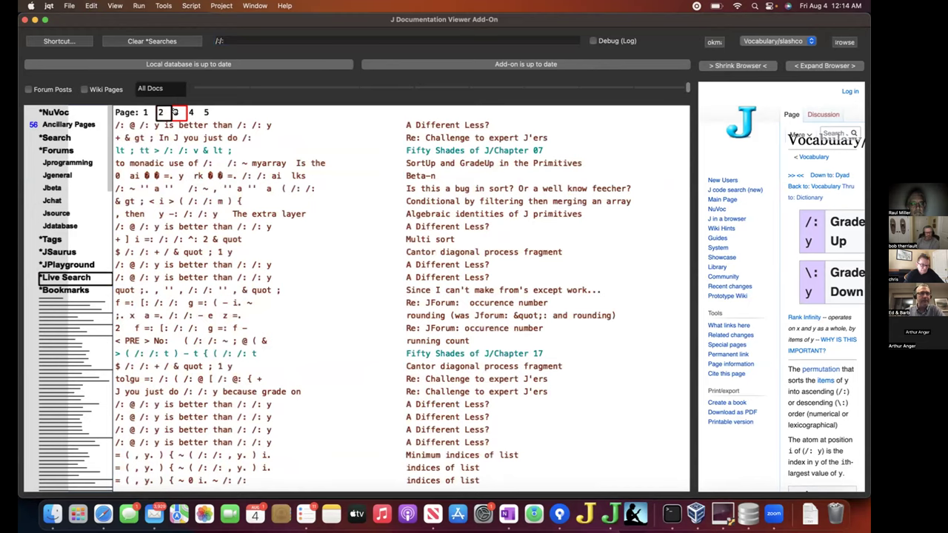
pyautogui.click(175, 111)
pyautogui.click(190, 112)
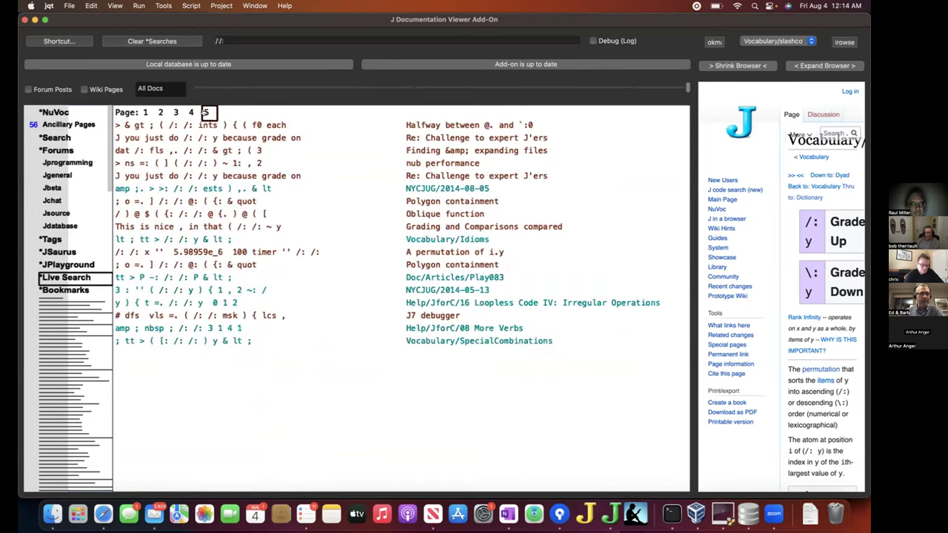
pyautogui.click(84, 89)
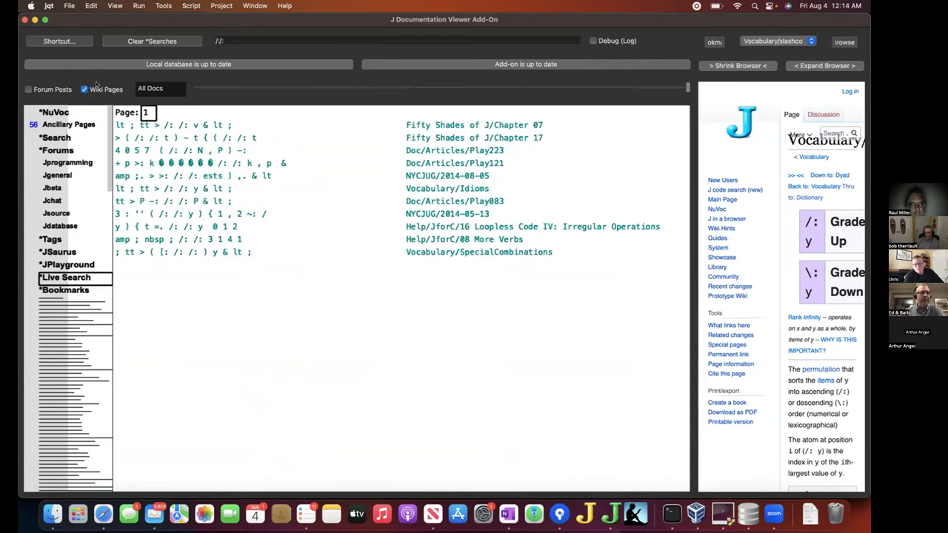
pyautogui.click(84, 88)
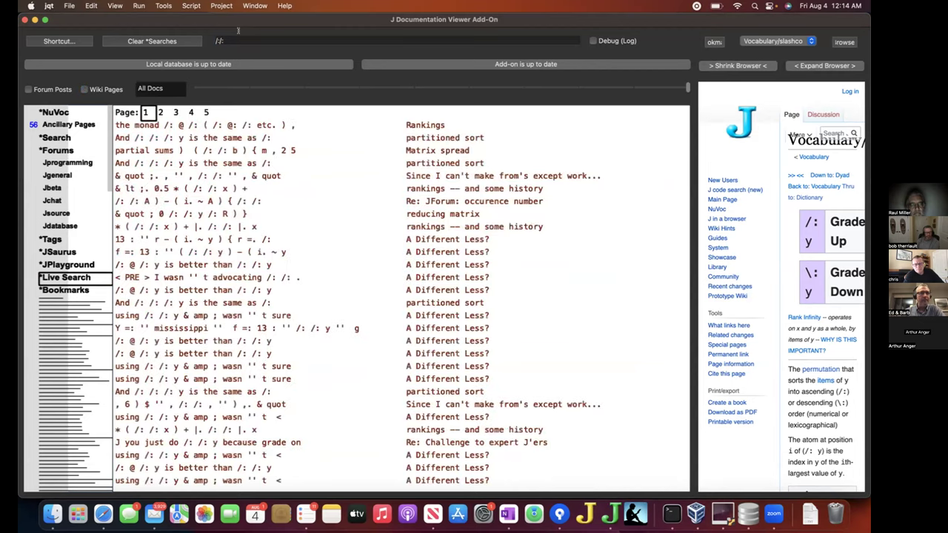
pyautogui.click(239, 41)
# Refine the query to '/:/: hui' and load the Help/JforC/16 Loopless Code IV page.
pyautogui.write('h')
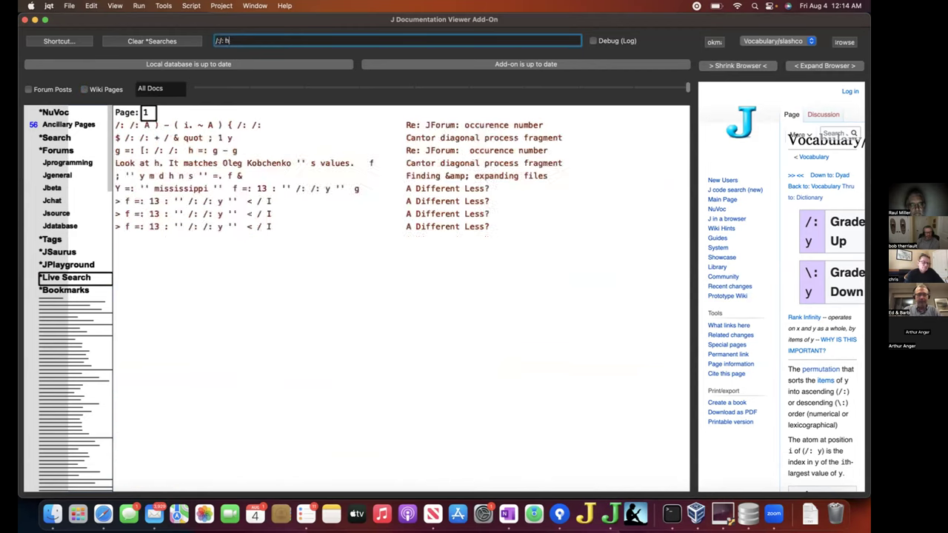
pyautogui.write('ui')
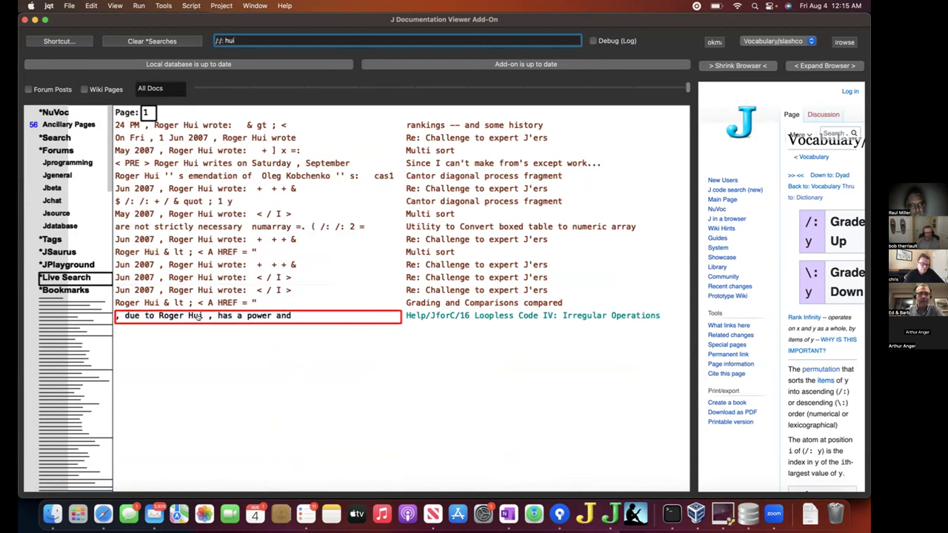
pyautogui.click(421, 318)
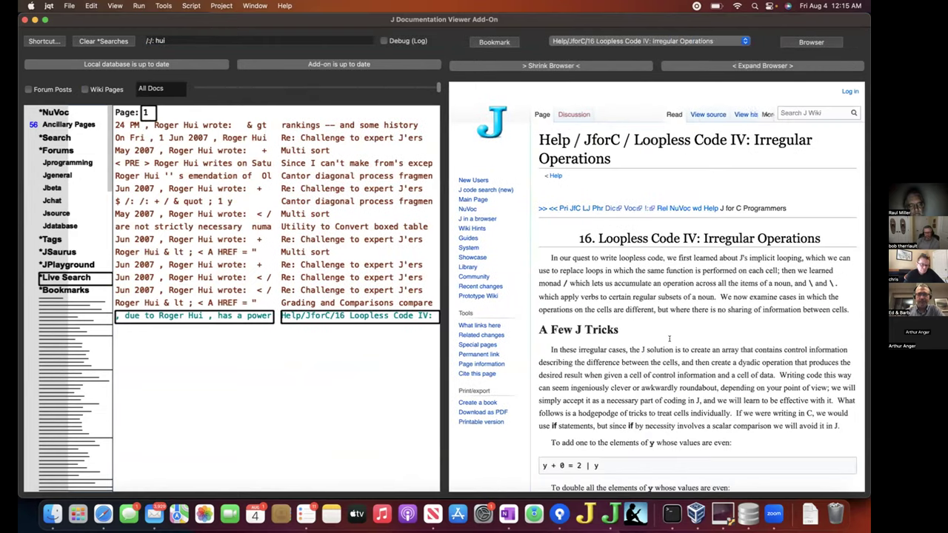
pyautogui.scroll(-3, 669, 338)
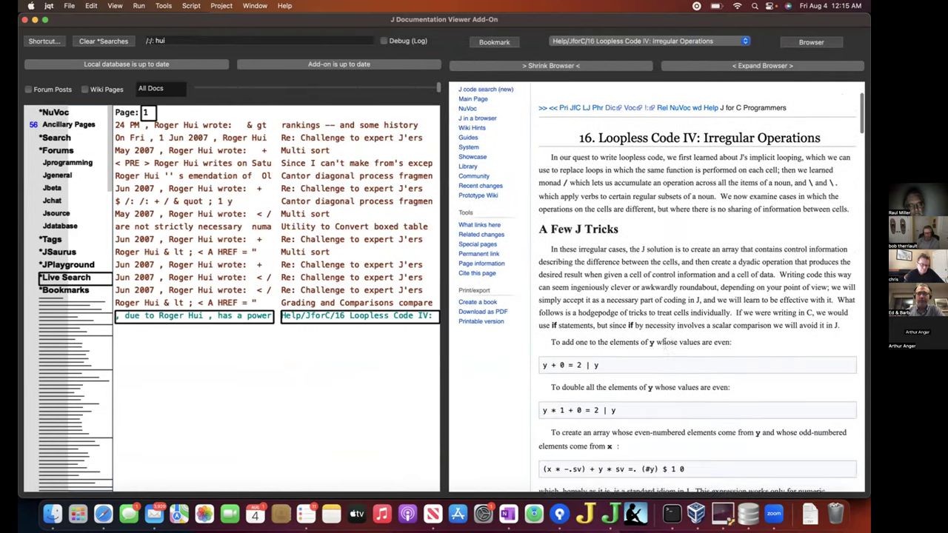
pyautogui.scroll(3, 667, 342)
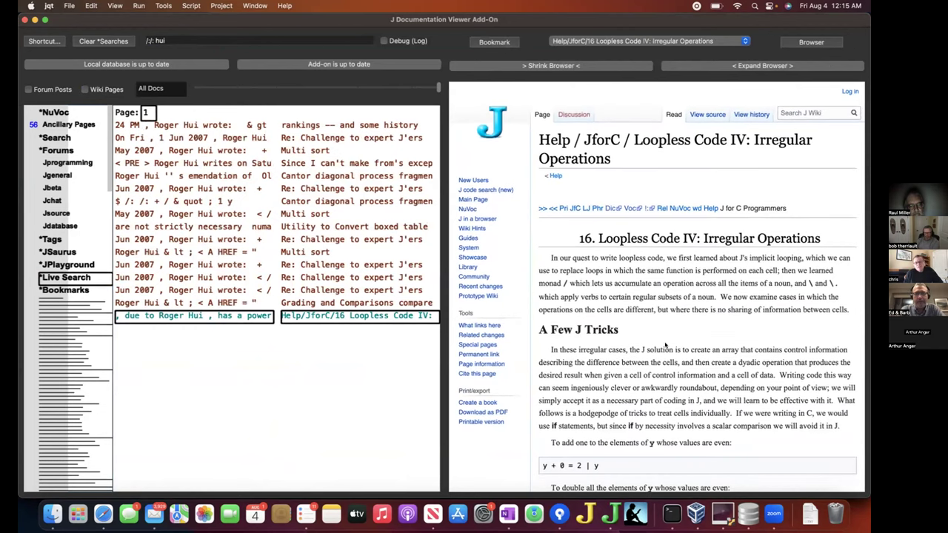